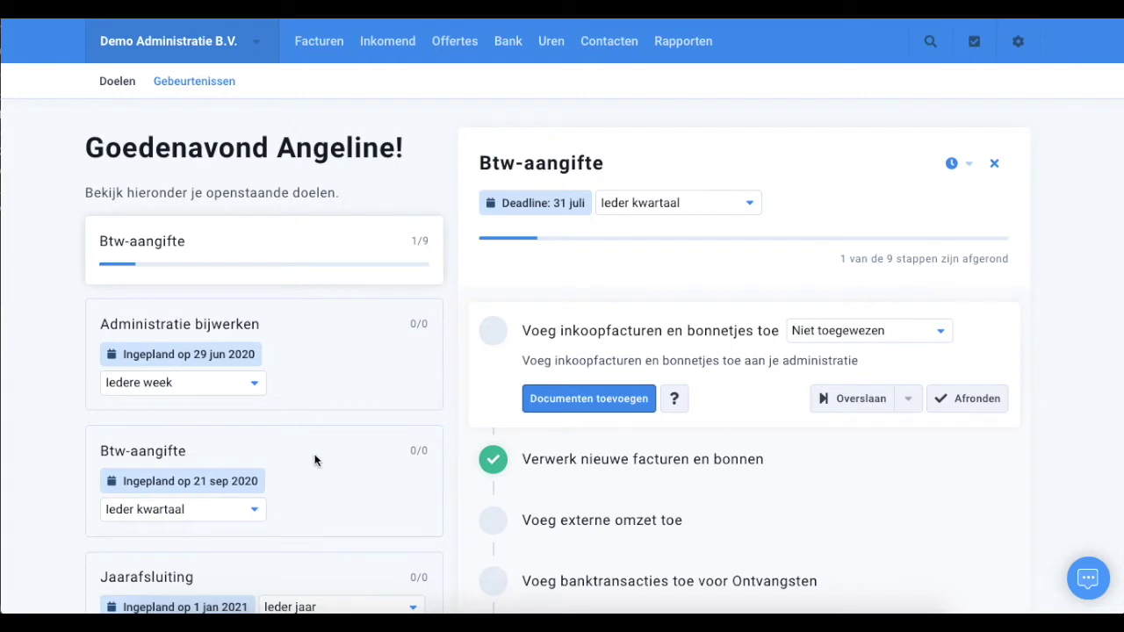
- Review the open and planned goals on the dashboard and the administration's Gebeurtenissen log
scroll(315, 460, "down", 3)
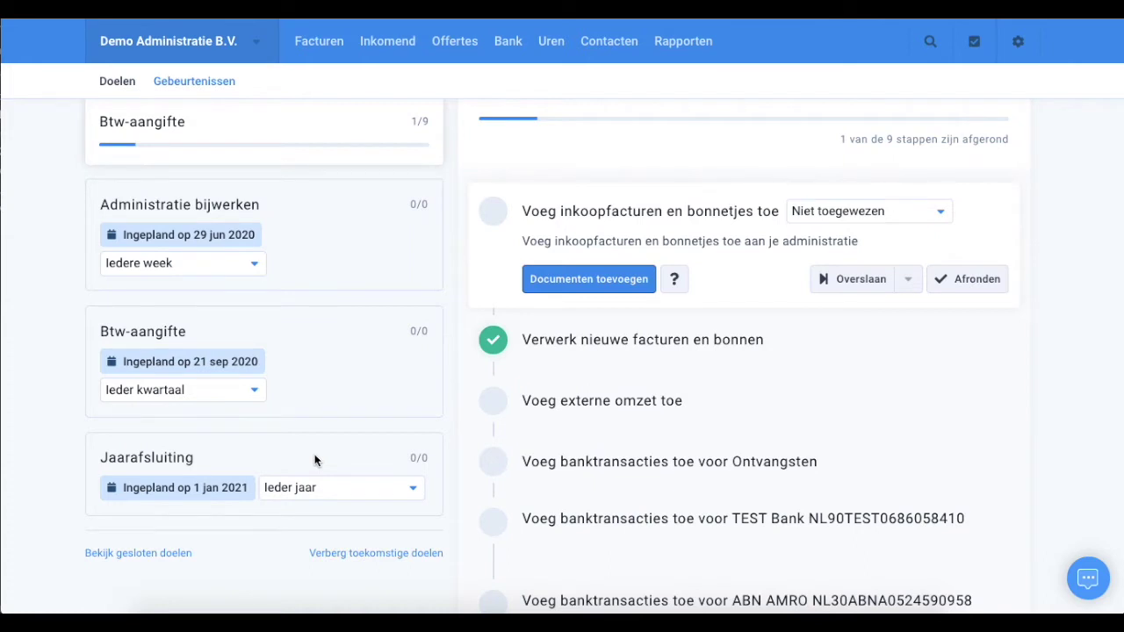
scroll(315, 460, "up", 3)
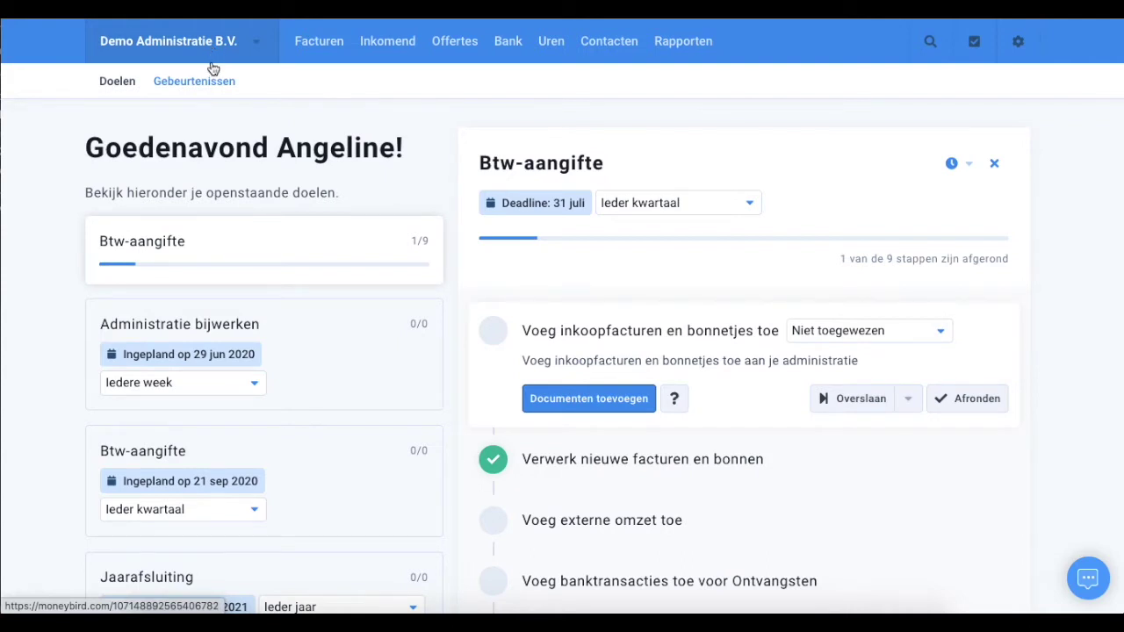
left_click(210, 81)
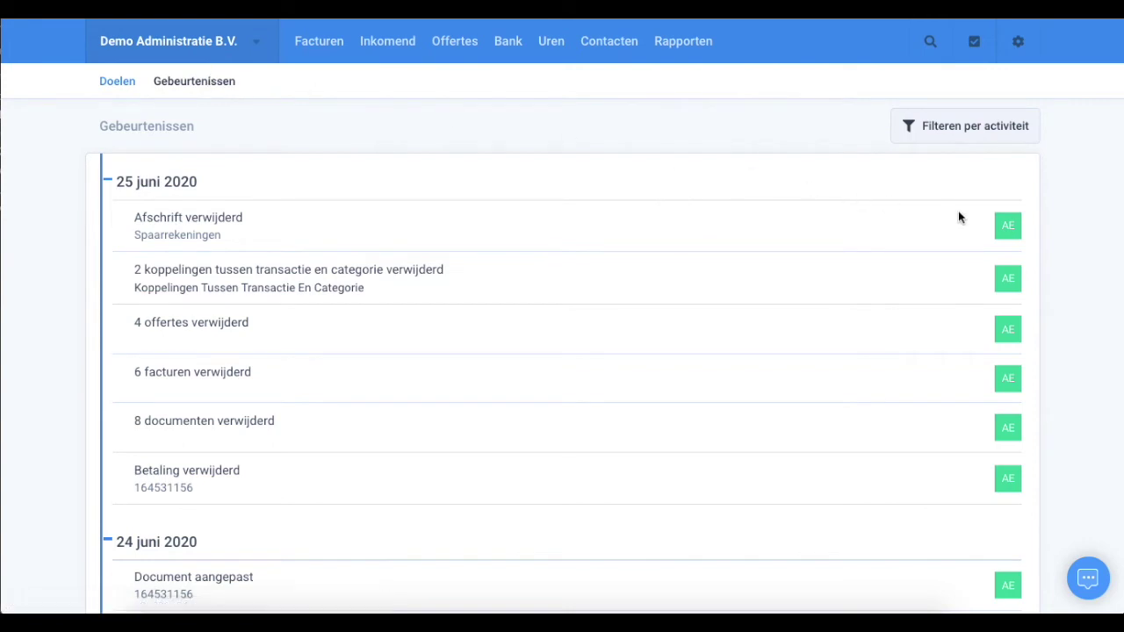
scroll(982, 232, "down", 3)
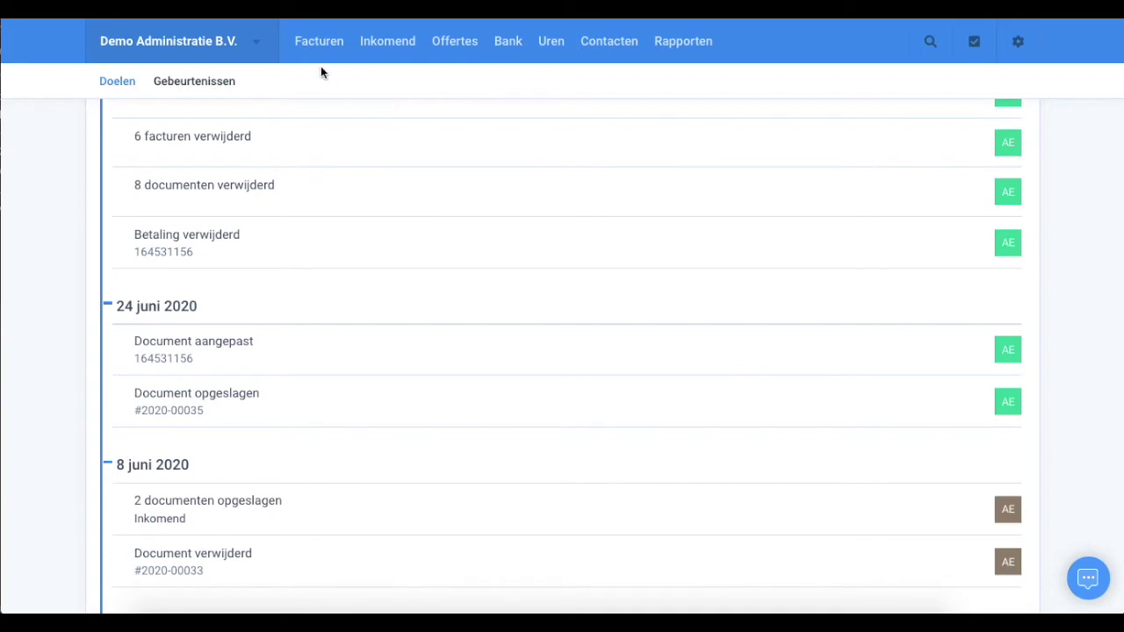
- Look through the sales invoice section: Facturen, Externe facturen, Periodieke facturen and Incasso-opdrachten
left_click(323, 42)
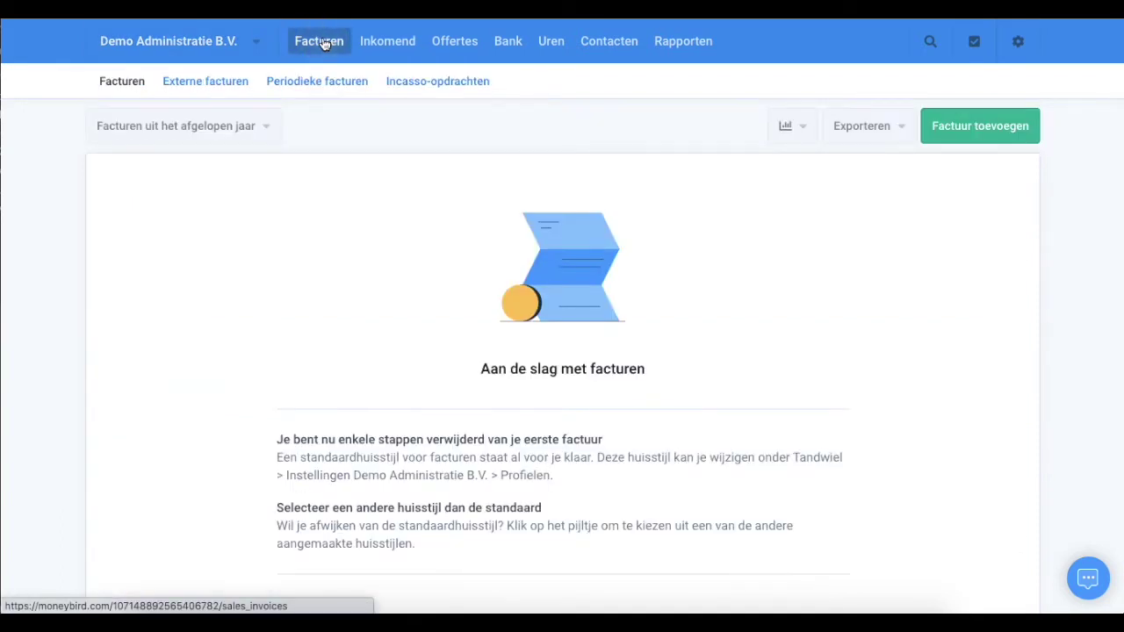
scroll(343, 130, "down", 2)
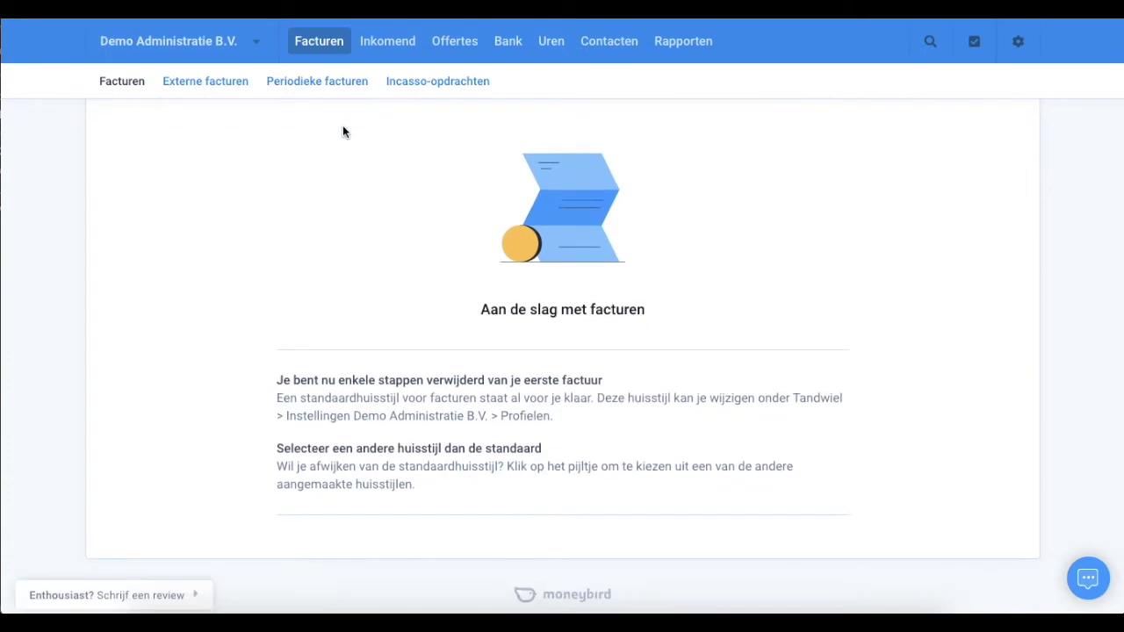
left_click(221, 88)
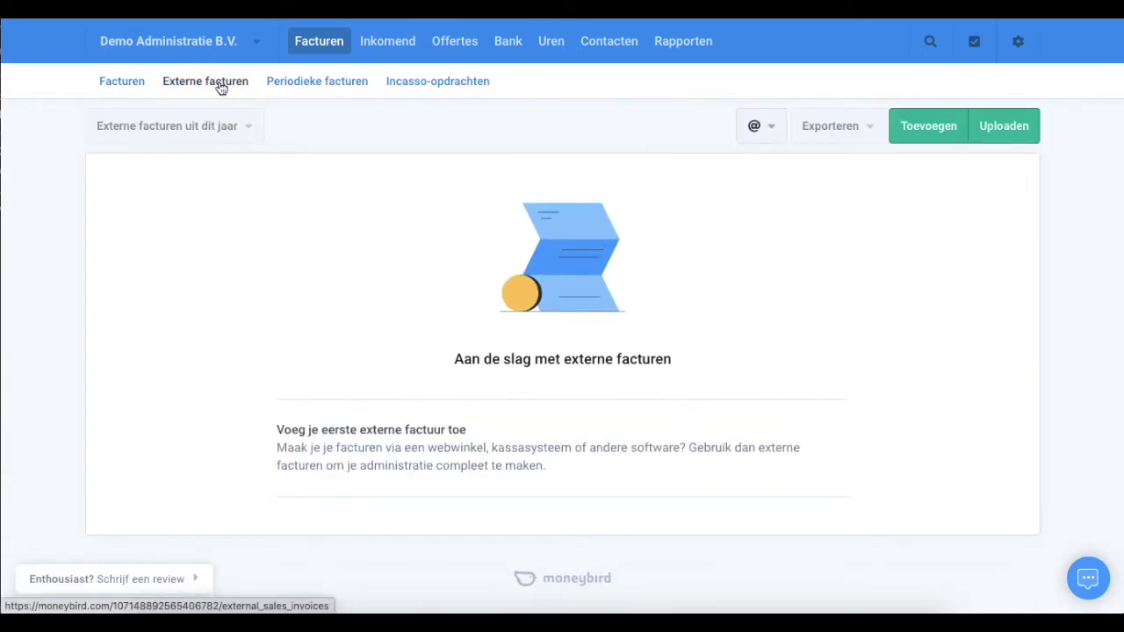
left_click(303, 86)
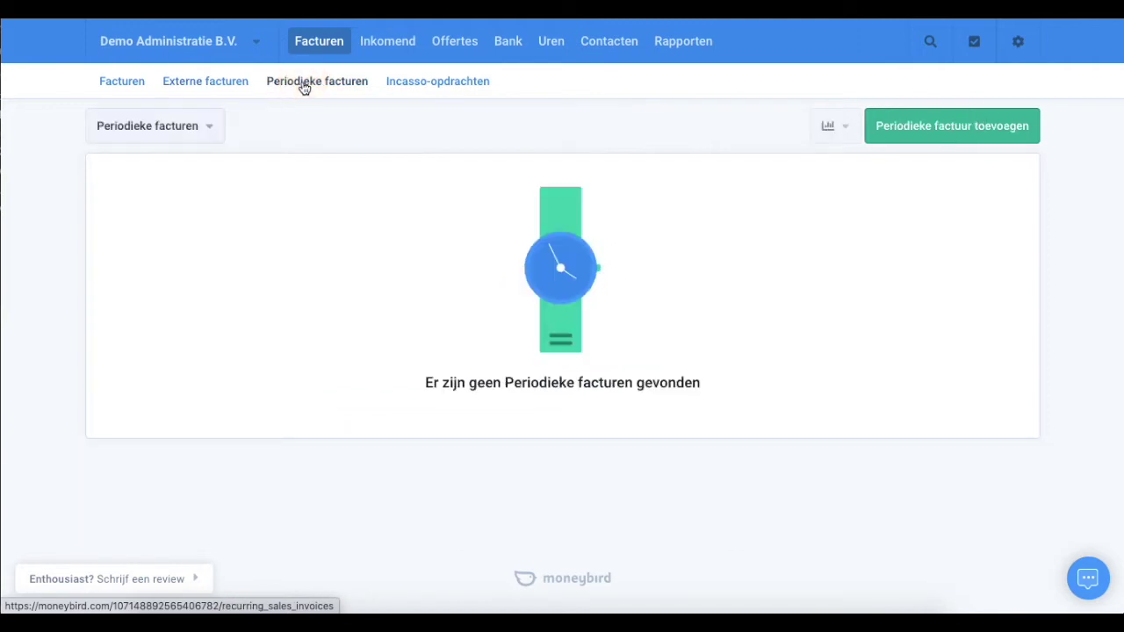
left_click(435, 83)
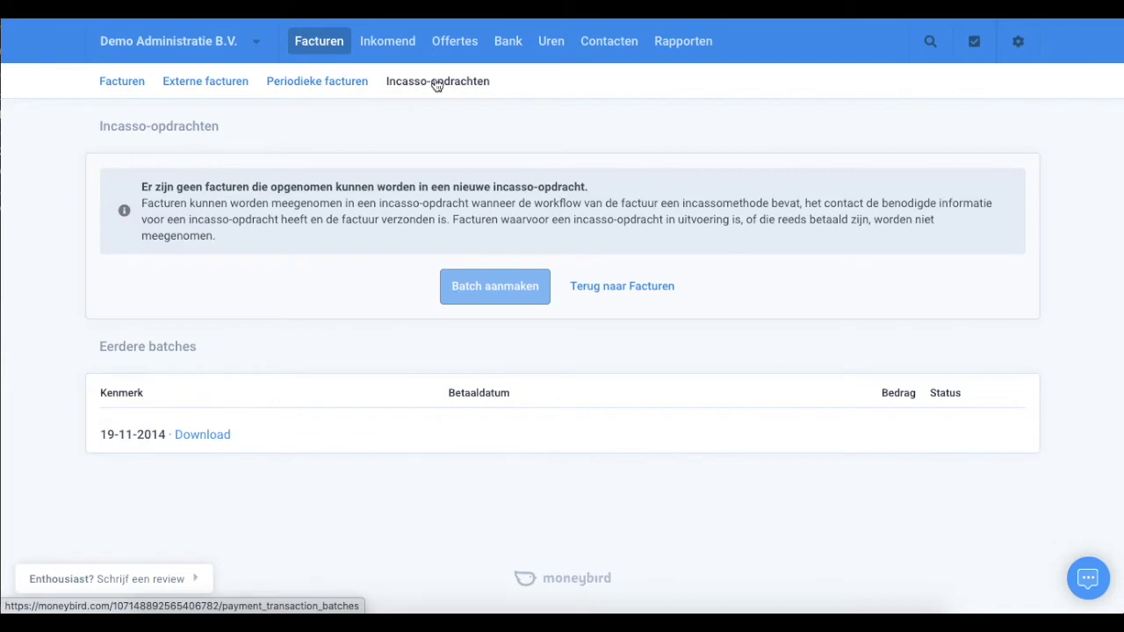
- Open the page for adding an incoming document under Inkomend, and view the Offertes overview
left_click(393, 43)
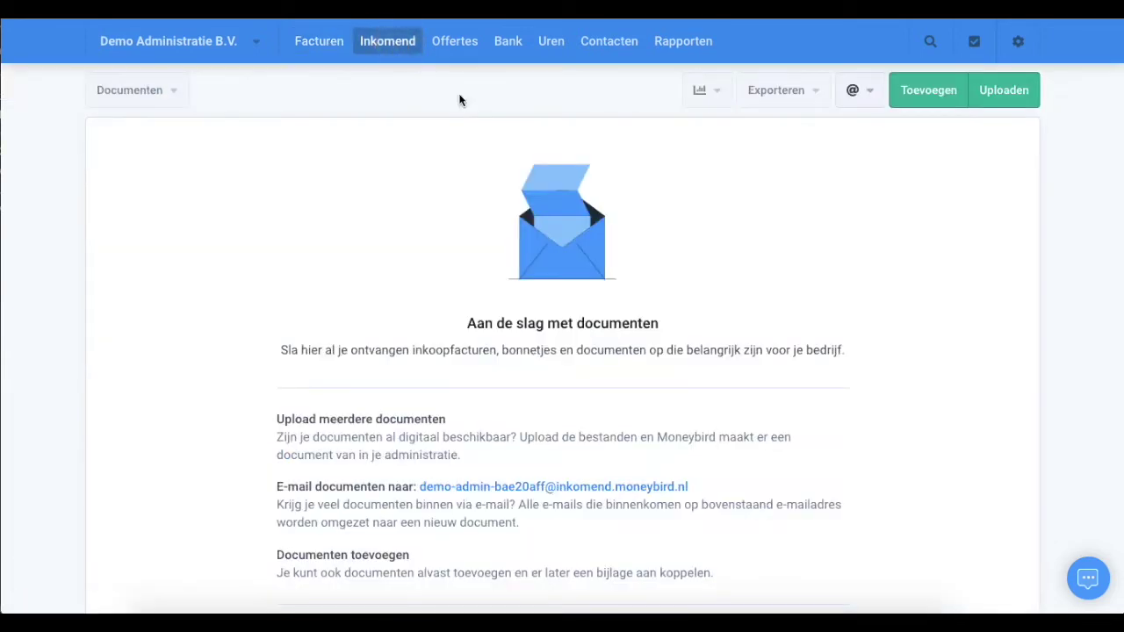
left_click(926, 89)
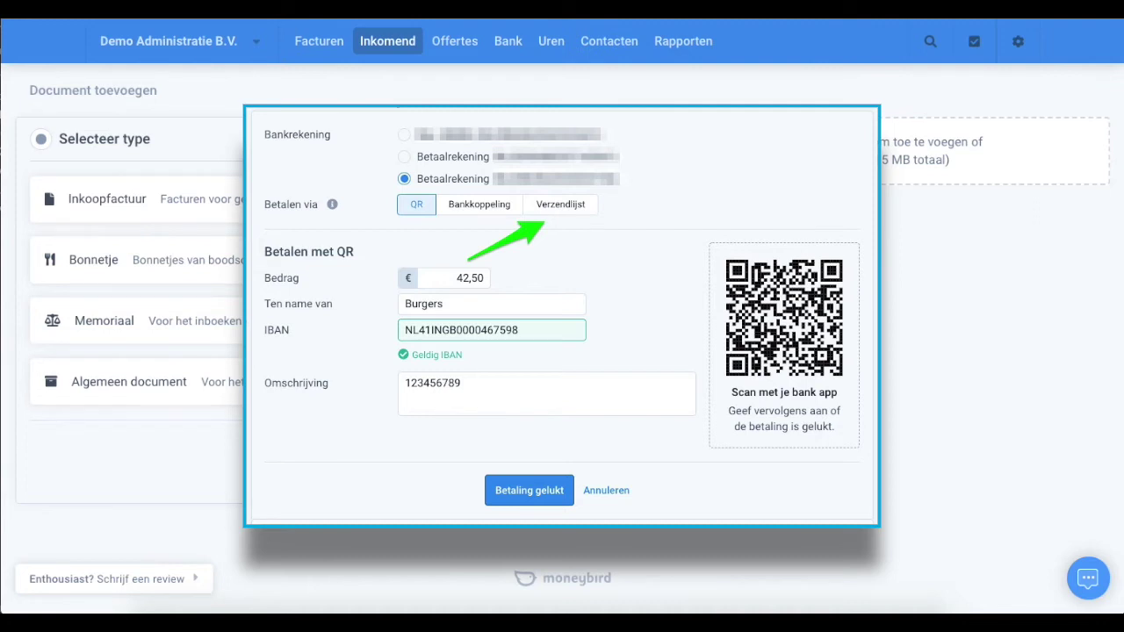
left_click(453, 49)
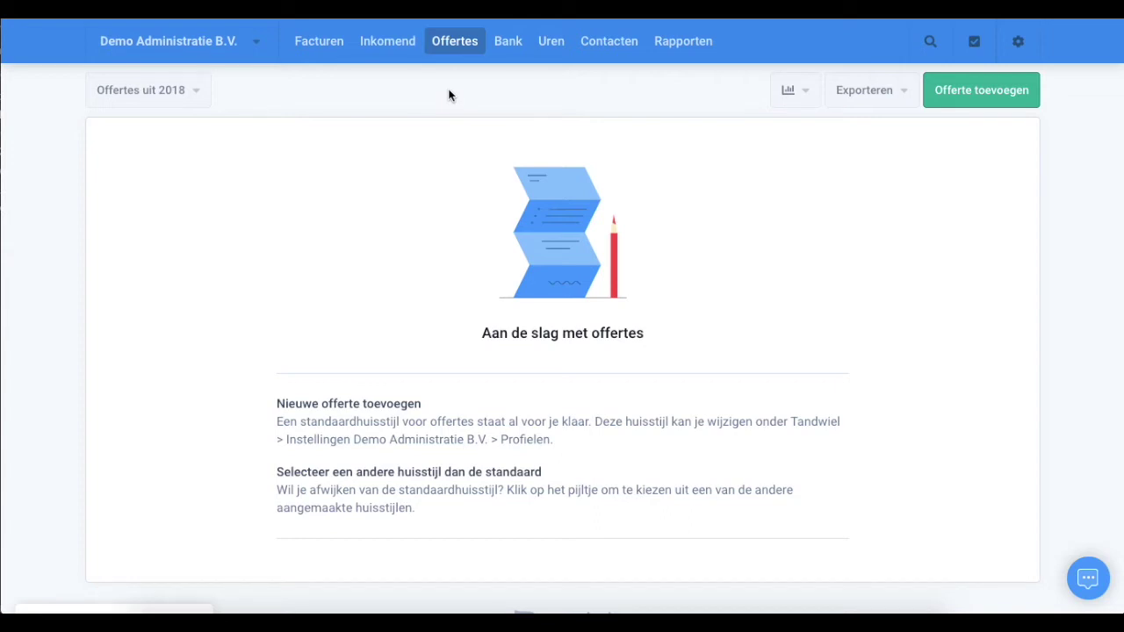
- Examine the banks available for linking in the Bank section and how each exchanges transactions and payment batches
left_click(507, 42)
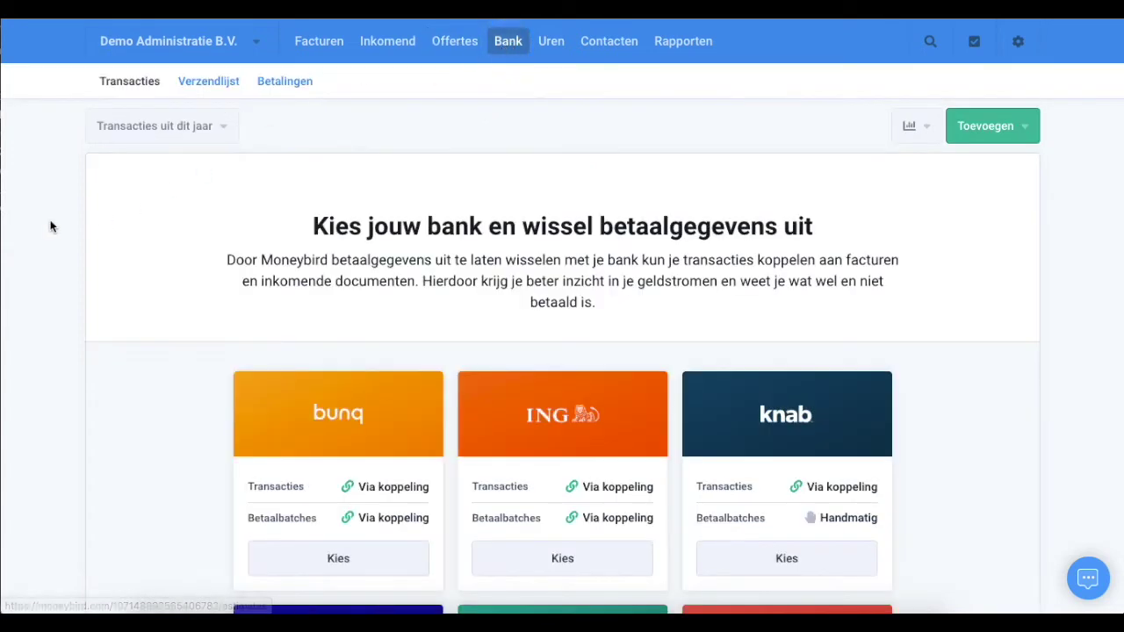
scroll(45, 226, "down", 2)
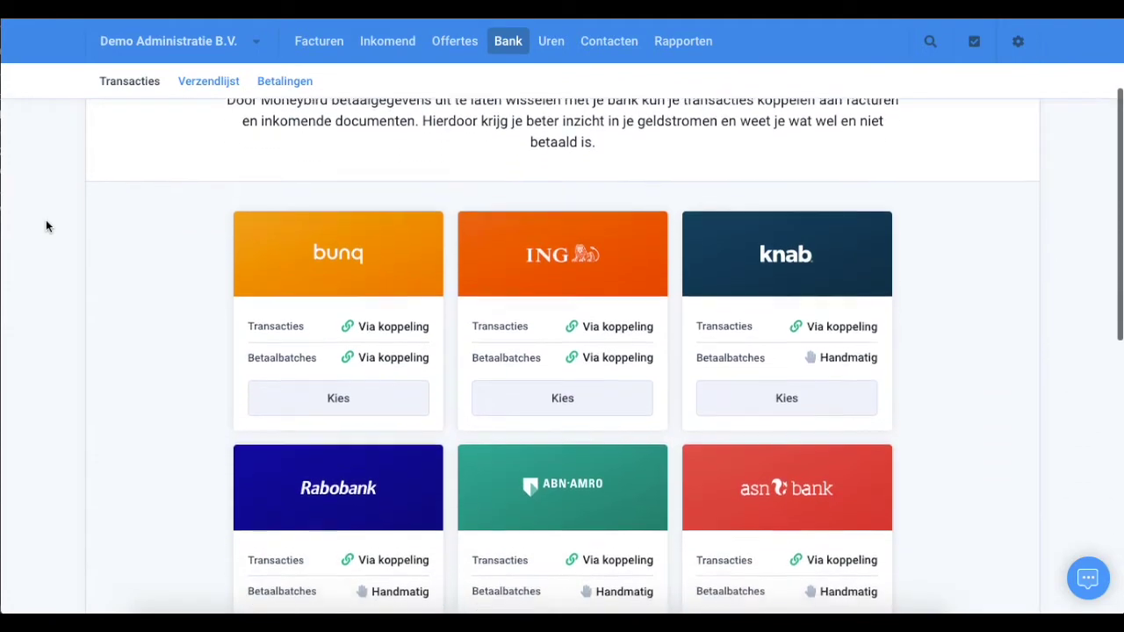
scroll(47, 227, "down", 3)
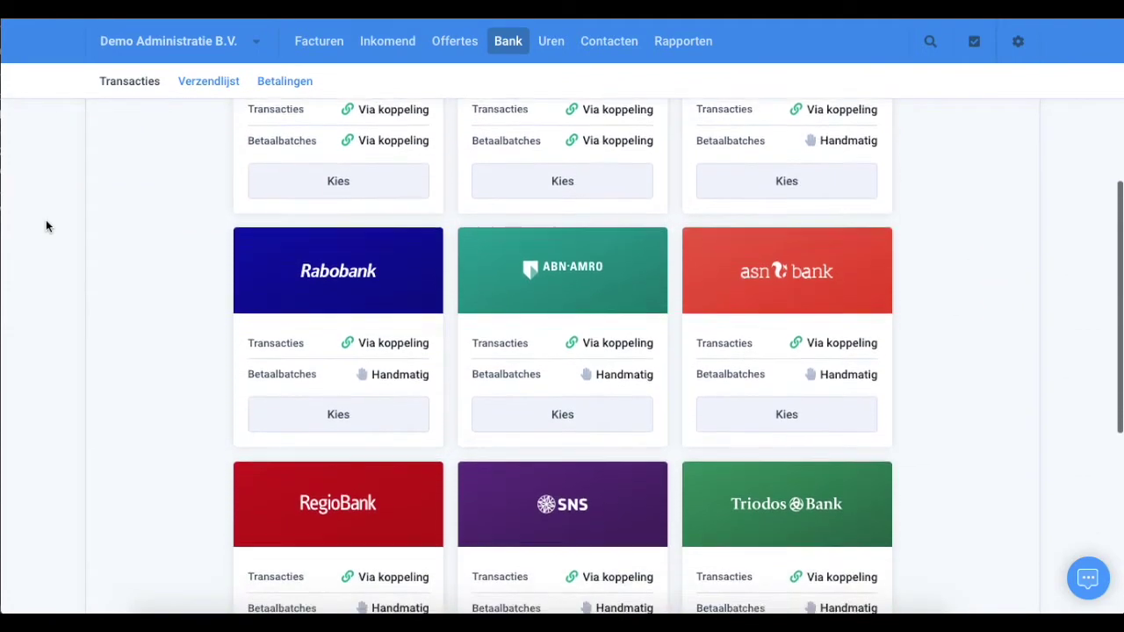
scroll(46, 227, "down", 2)
scroll(47, 226, "down", 2)
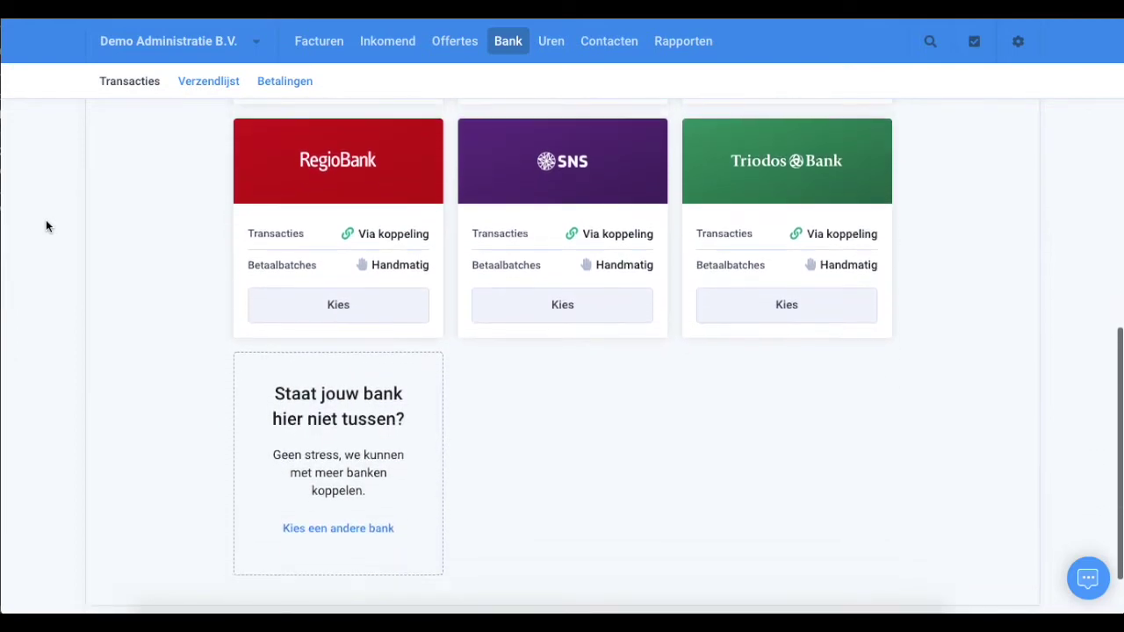
scroll(46, 227, "up", 5)
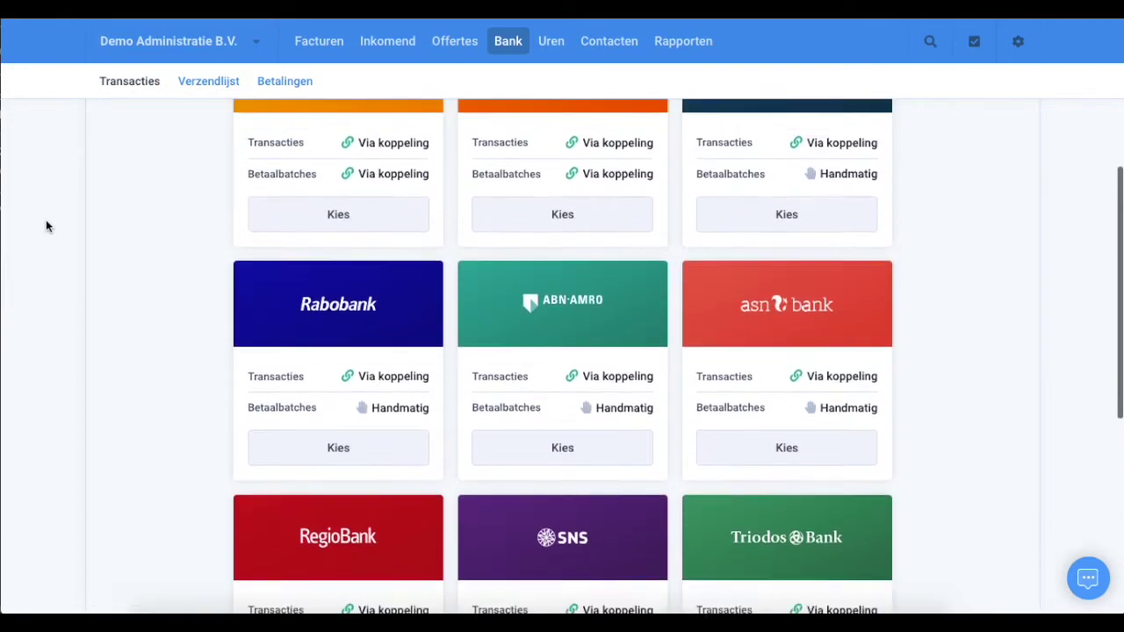
scroll(47, 226, "up", 4)
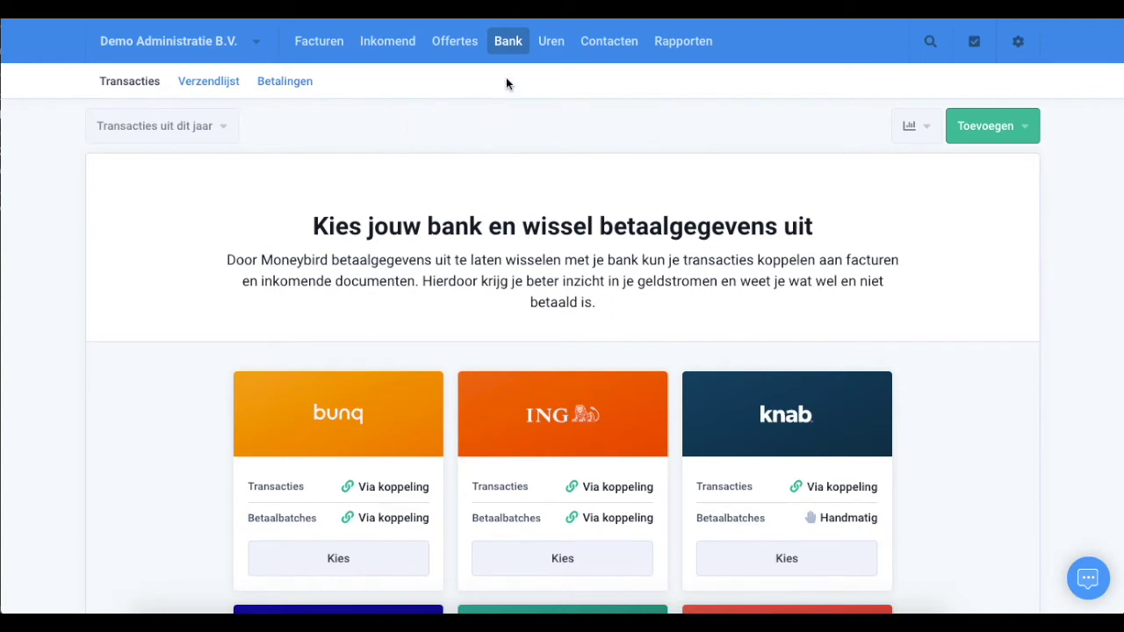
- Examine the hour registration form under Uren and the list of users whose hours can be registered
left_click(550, 42)
left_click(441, 130)
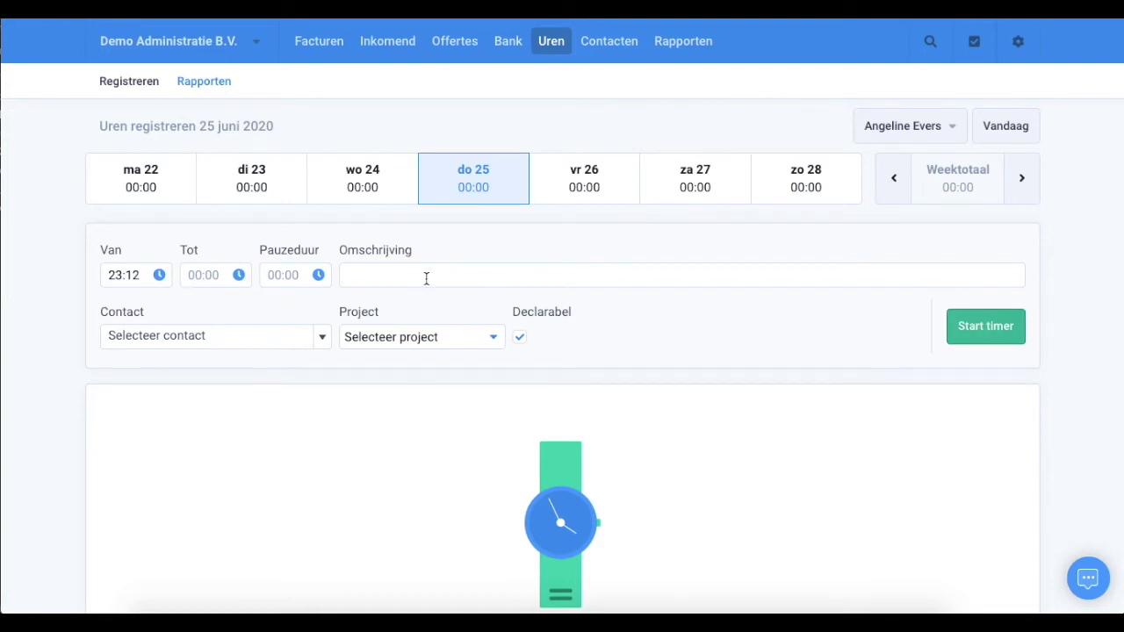
left_click(210, 275)
left_click(948, 132)
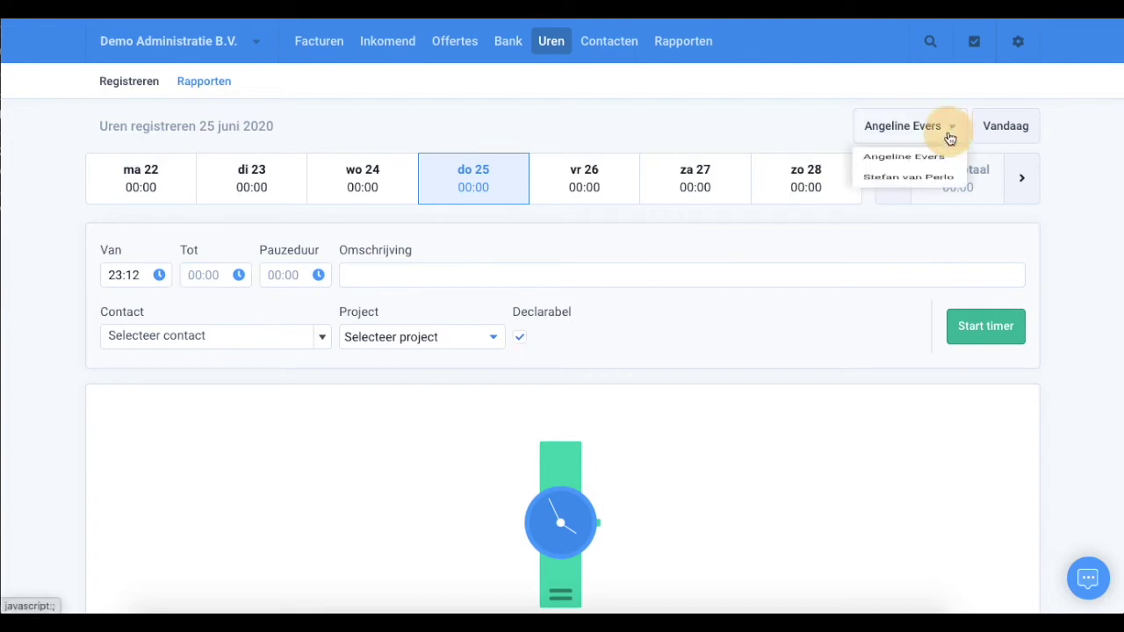
left_click(727, 126)
- View the details of the contact Action in the contact list
left_click(615, 53)
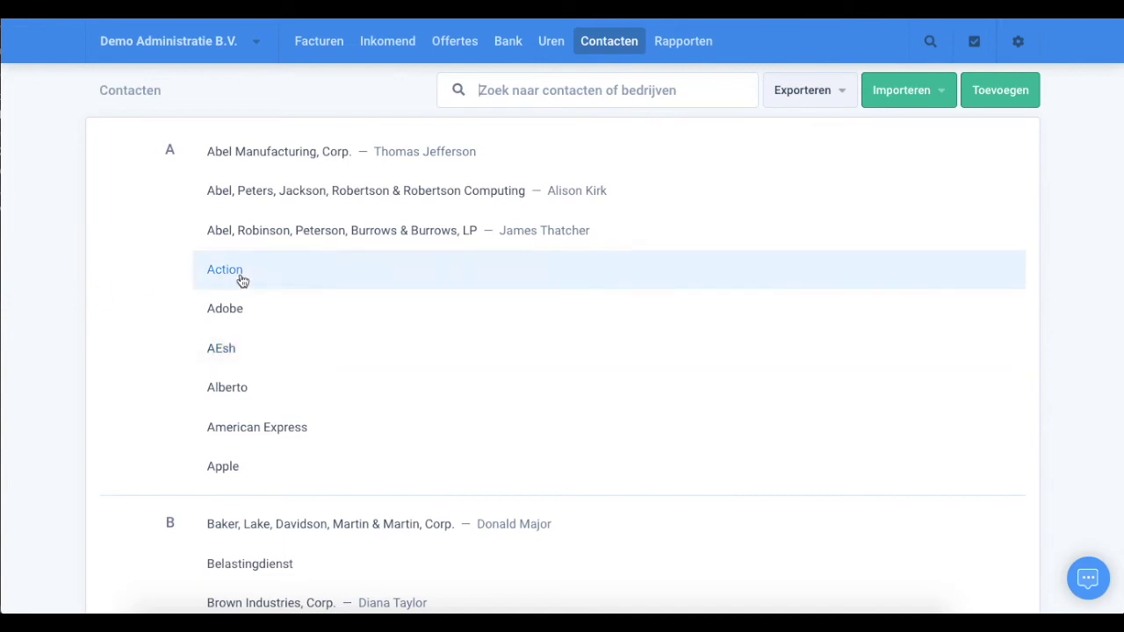
left_click(240, 278)
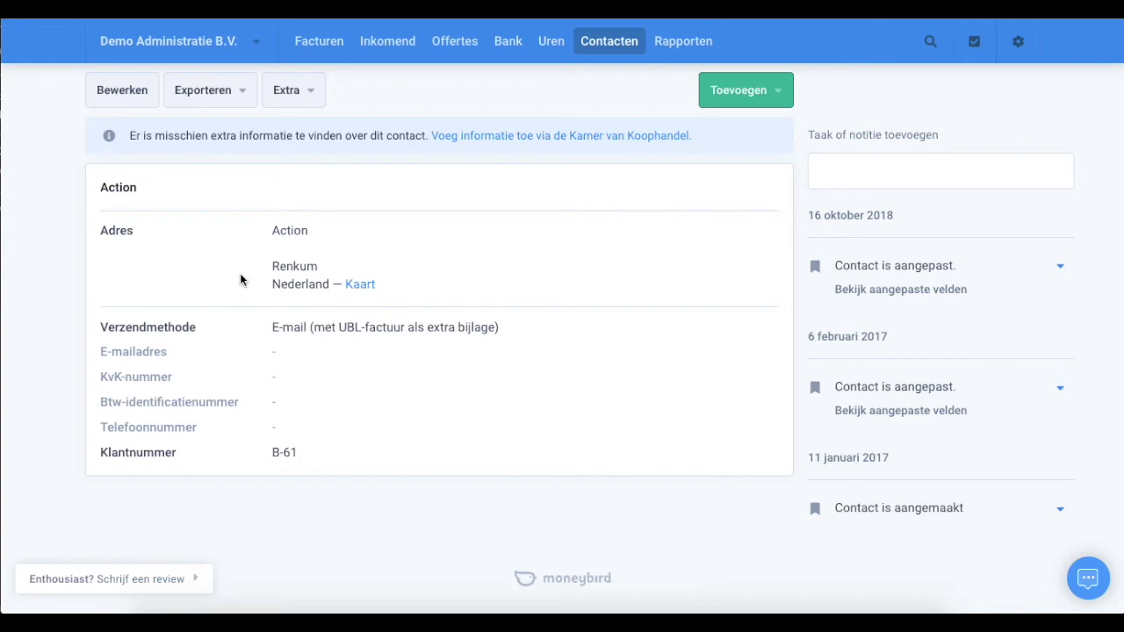
- View the Rapporten overview for 2020 and the Elektronische btw-aangiftes page
left_click(683, 44)
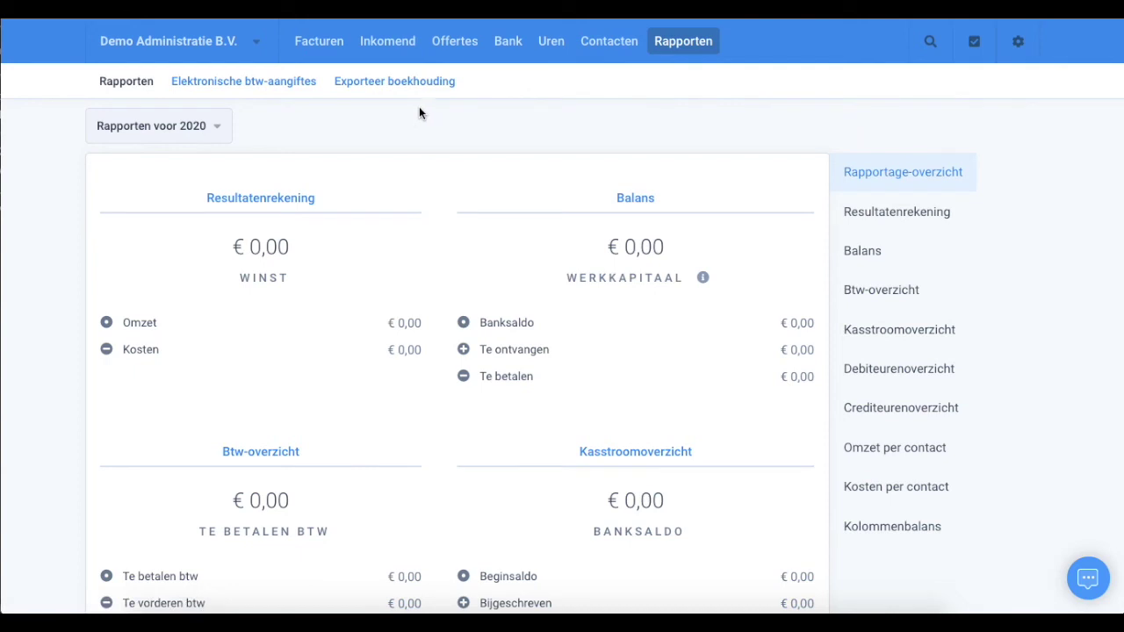
left_click(264, 84)
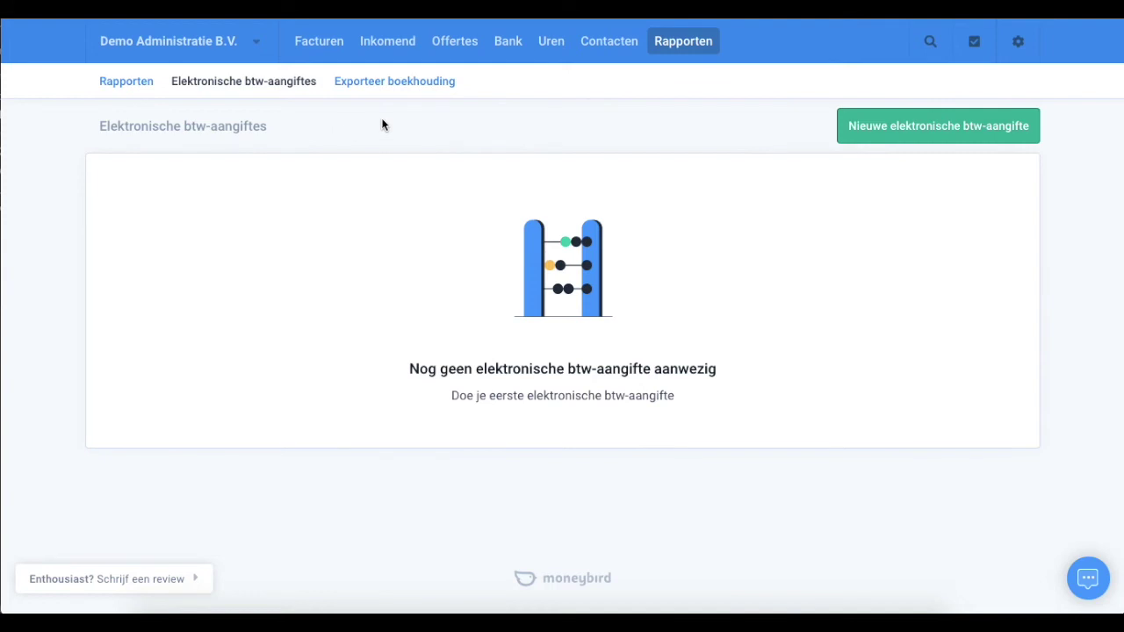
- Bring up the search across invoices, quotes, documents and contacts, and show the completed tasks
left_click(936, 55)
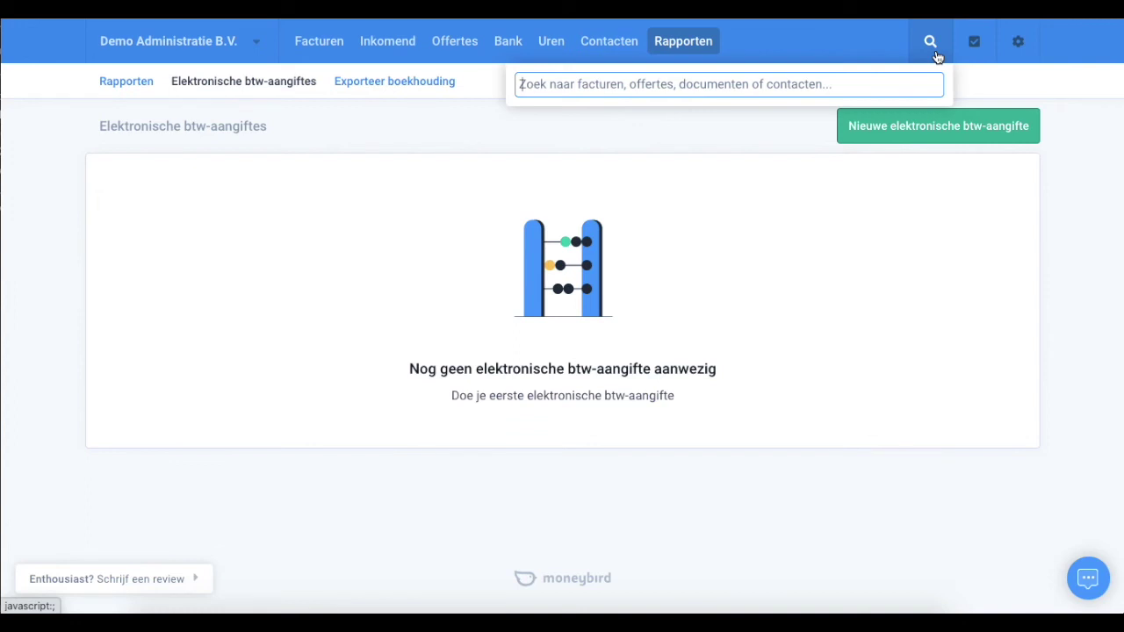
mouse_move(981, 55)
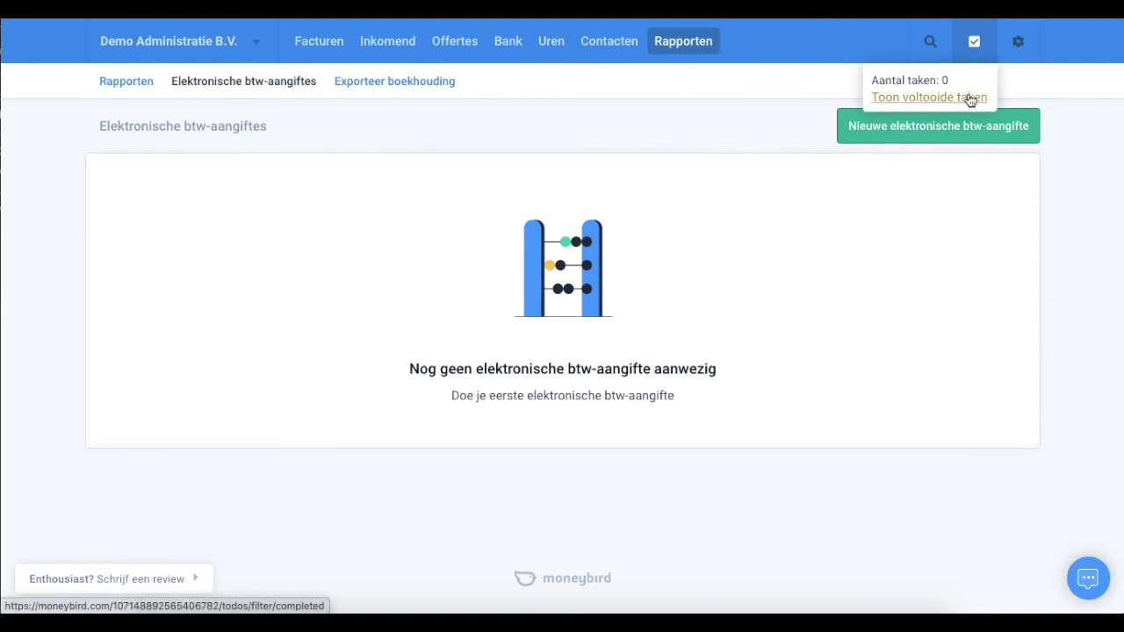
left_click(971, 97)
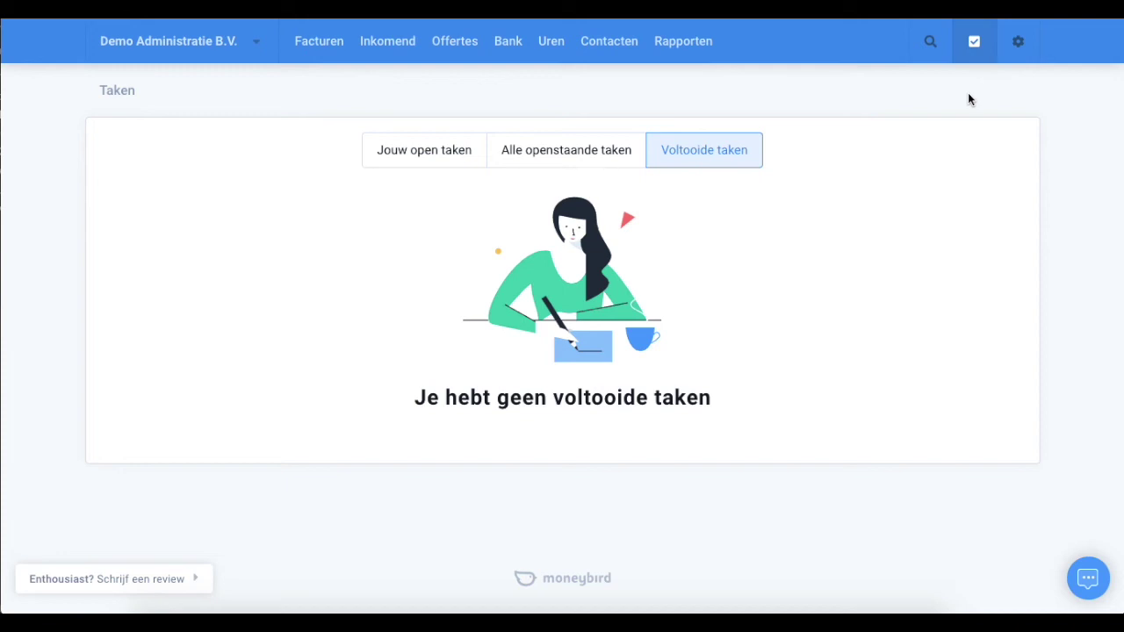
- Review the administration's Profielen, Simplerinvoicing & UBL and Koppelingen settings, and return to the goals dashboard
left_click(1018, 42)
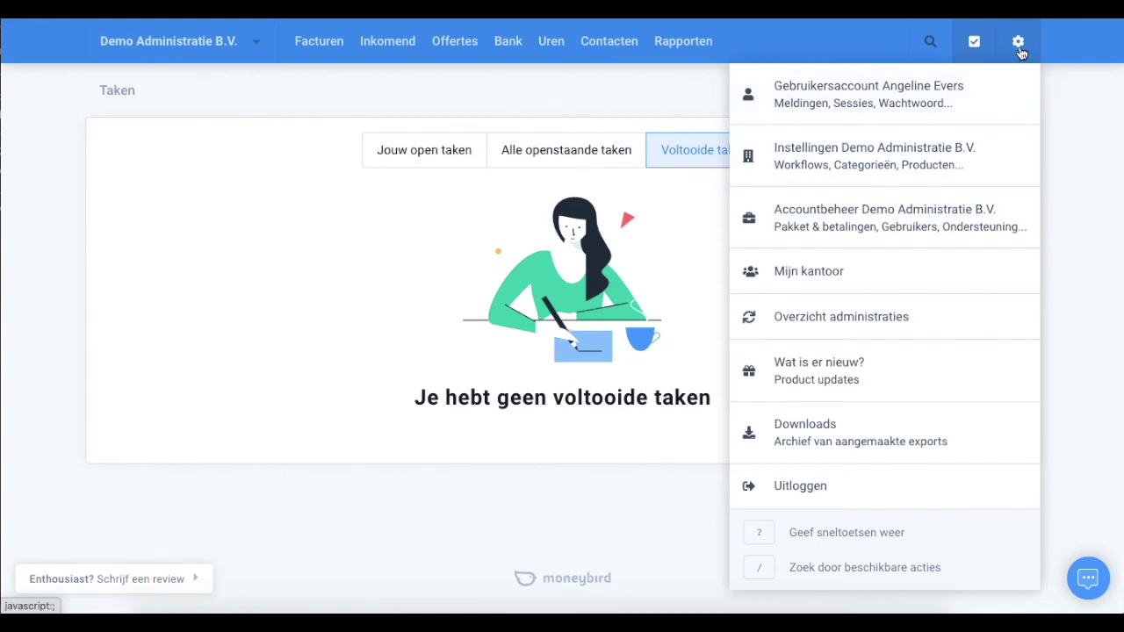
left_click(994, 148)
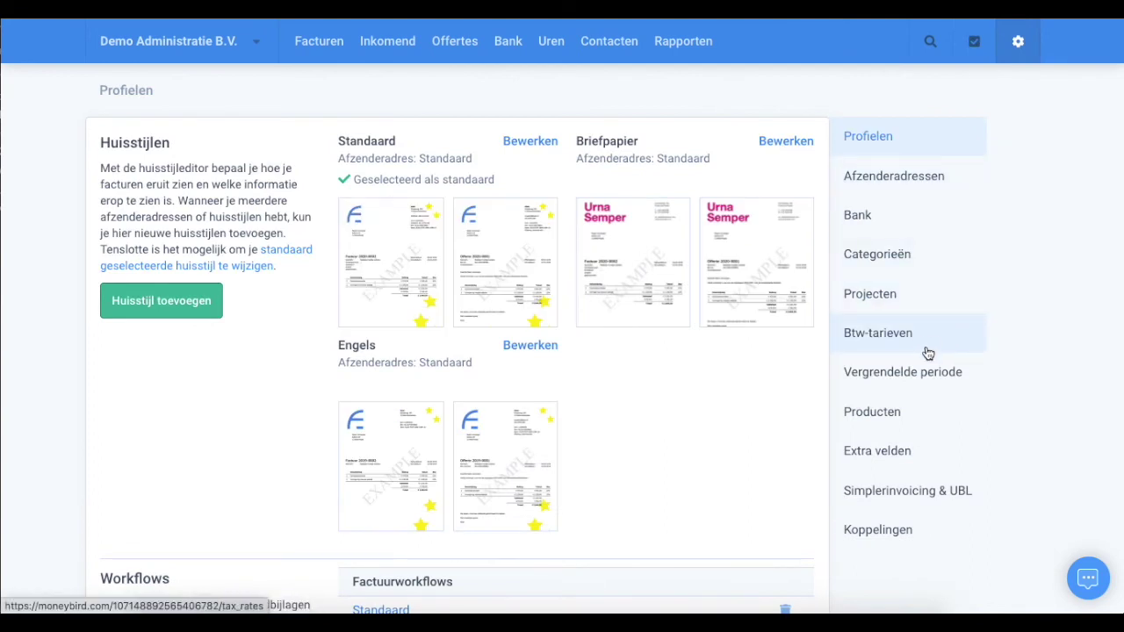
left_click(914, 490)
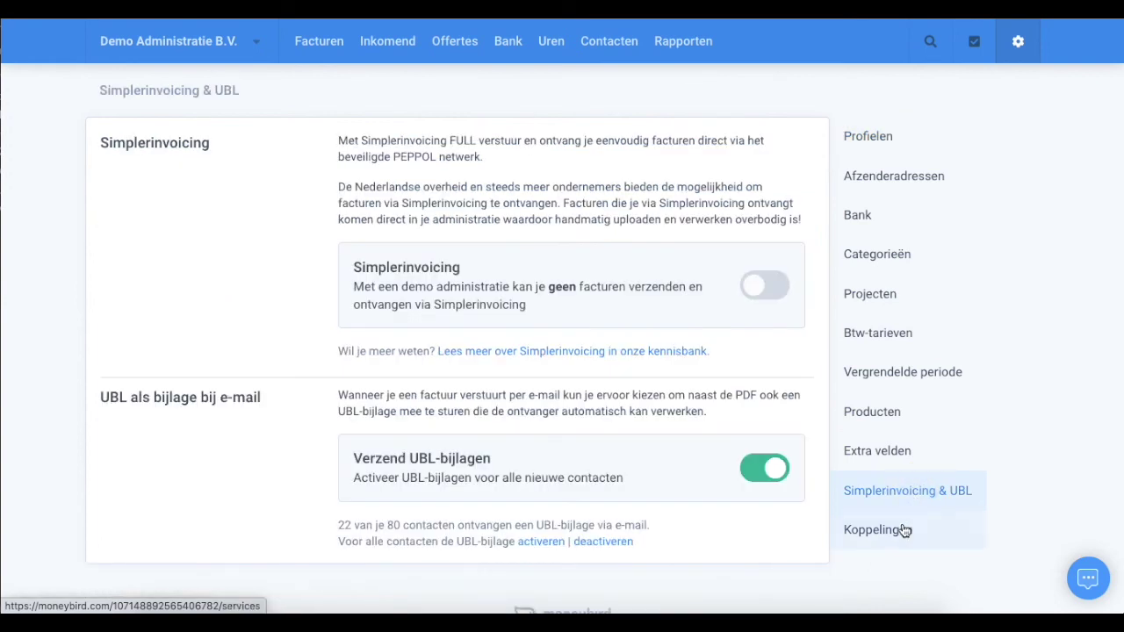
left_click(903, 528)
scroll(801, 394, "down", 5)
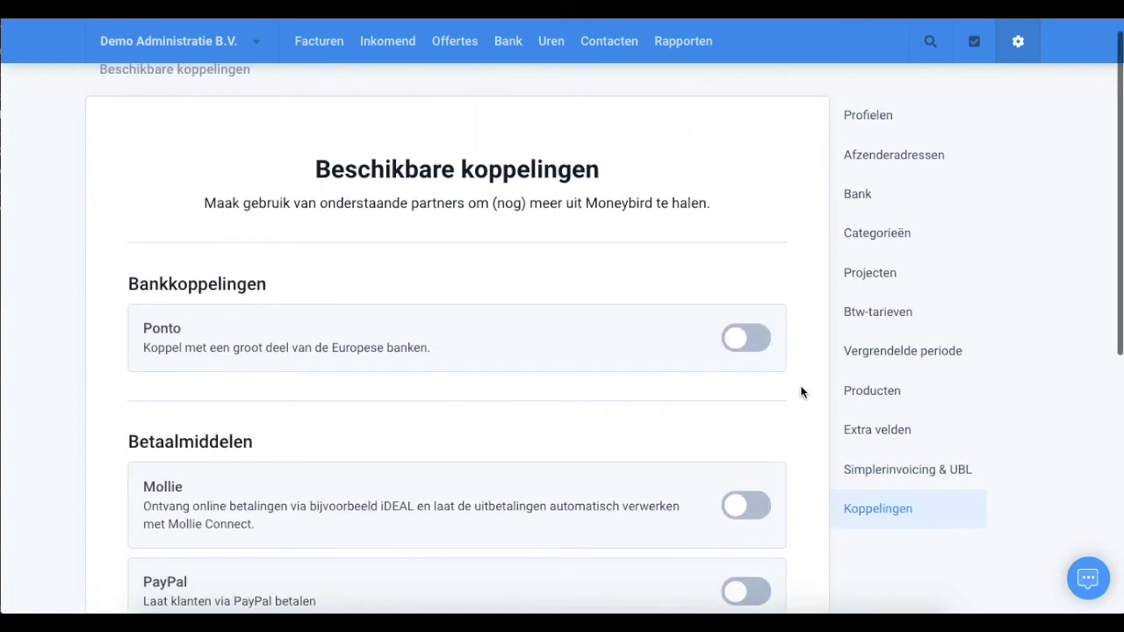
scroll(801, 392, "down", 2)
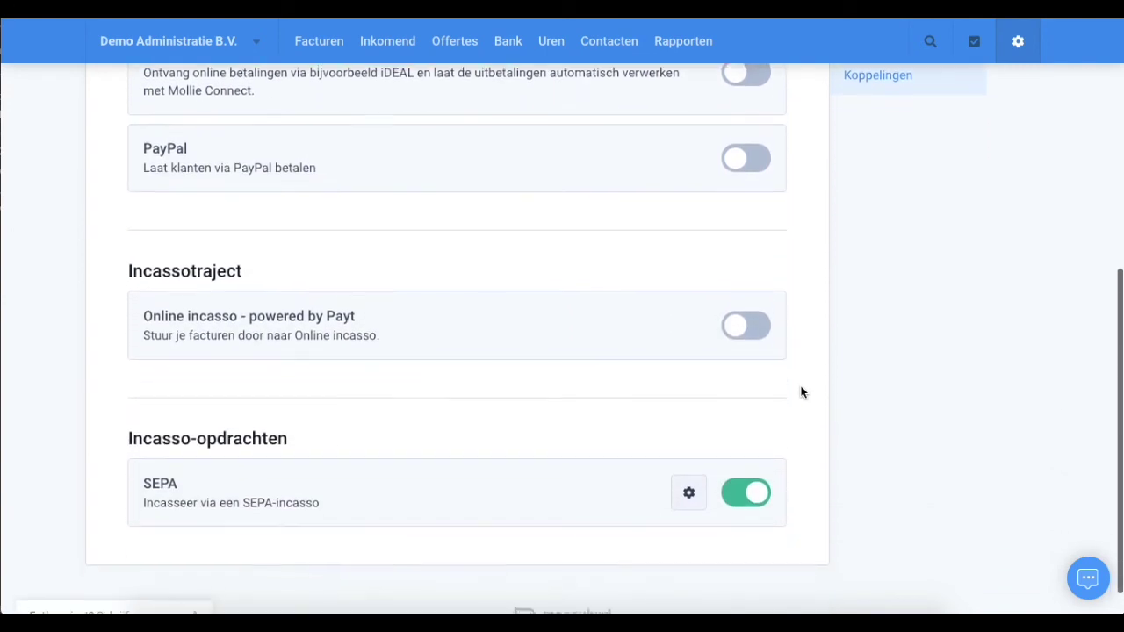
left_click(194, 40)
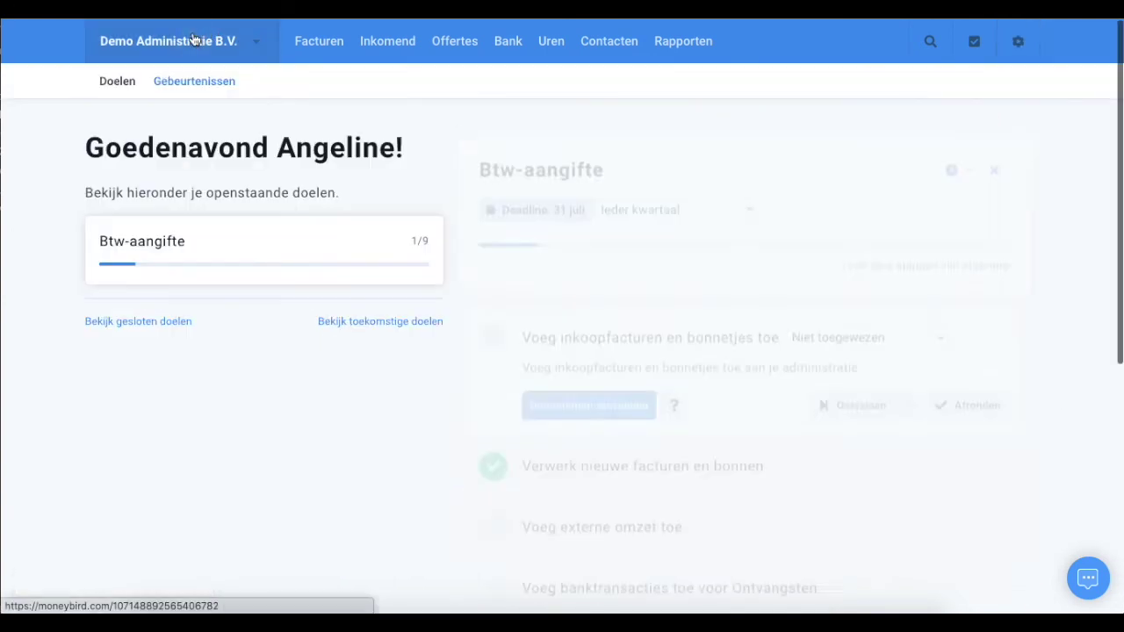